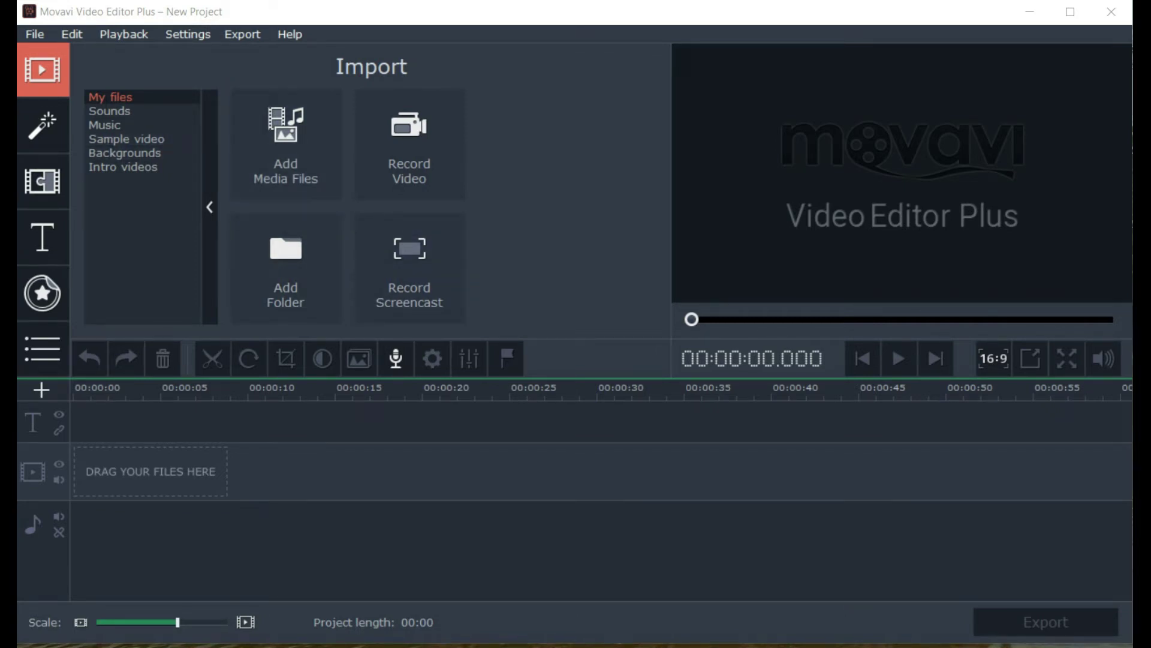
Import alaska, banner-vehicles, image_handler, toolshop-6411 and Undiscovered-Caribbean from the 2019_02_10 folder onto the timeline
click(286, 144)
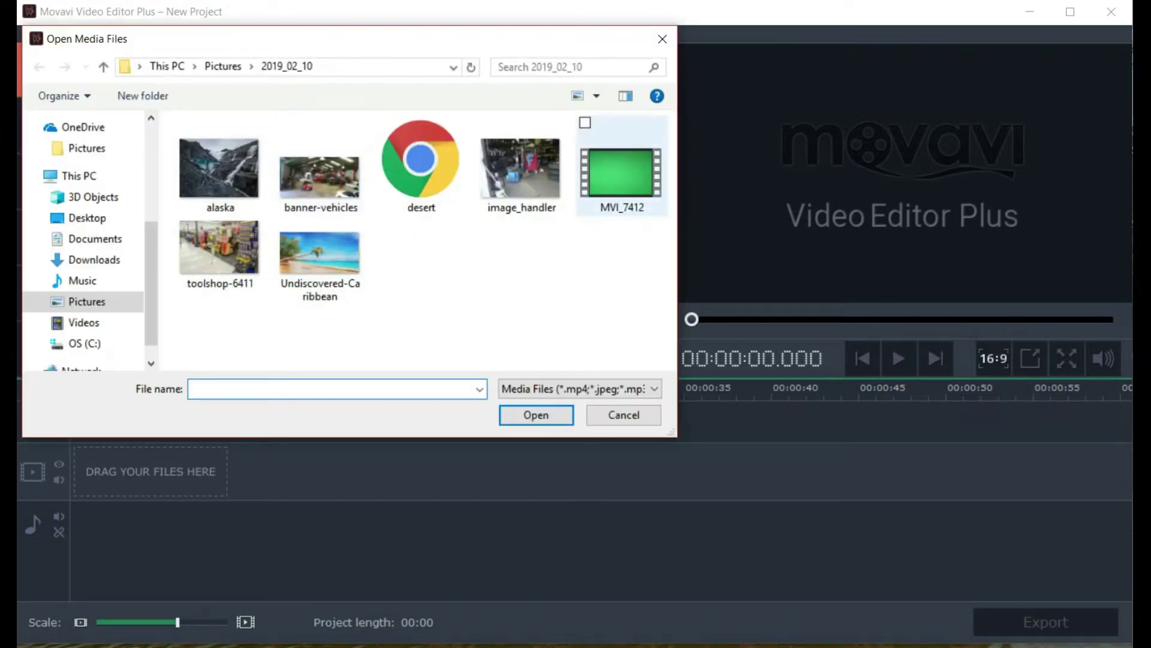
click(219, 168)
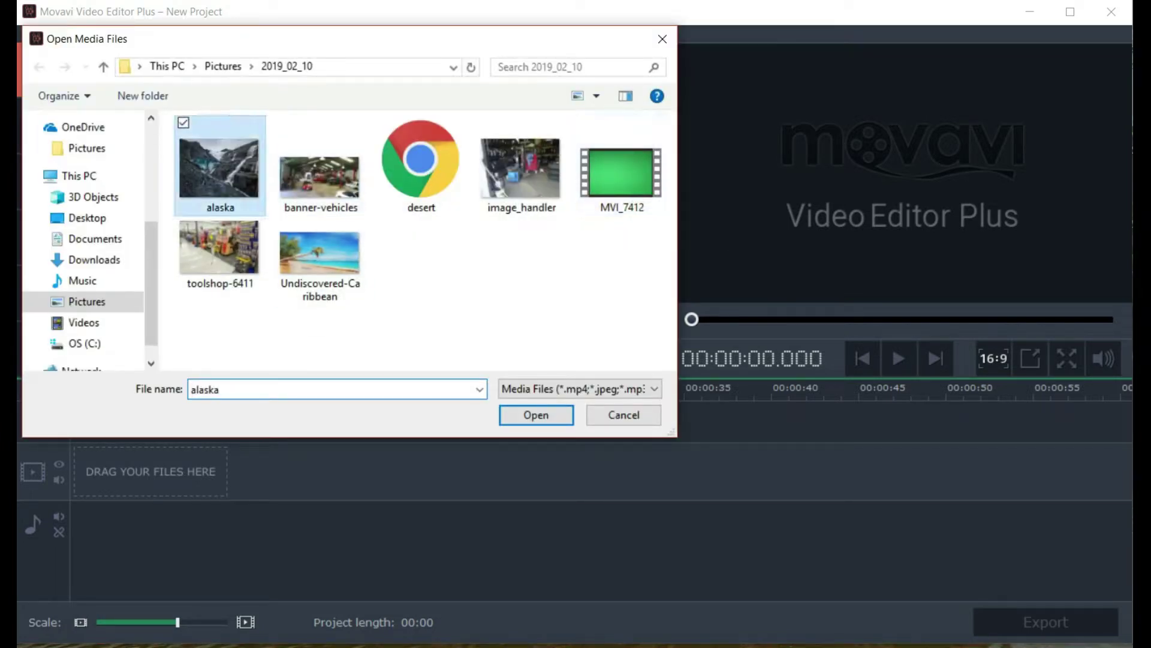
ctrl+click(320, 177)
ctrl+click(521, 168)
ctrl+click(319, 252)
ctrl+click(218, 248)
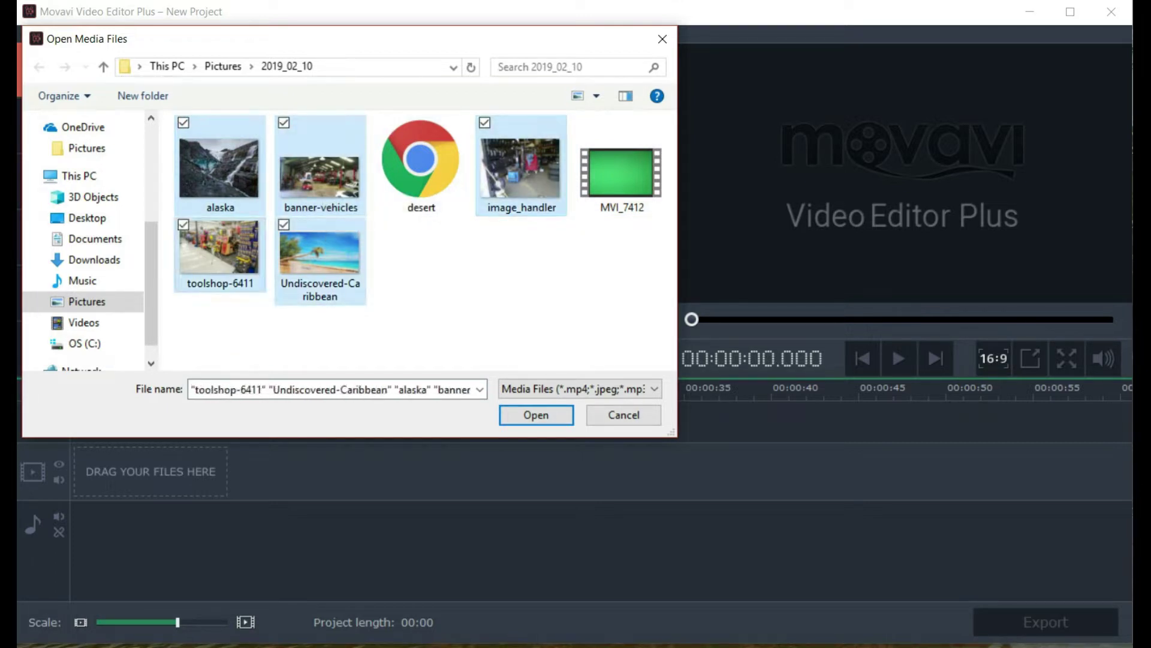
key(Return)
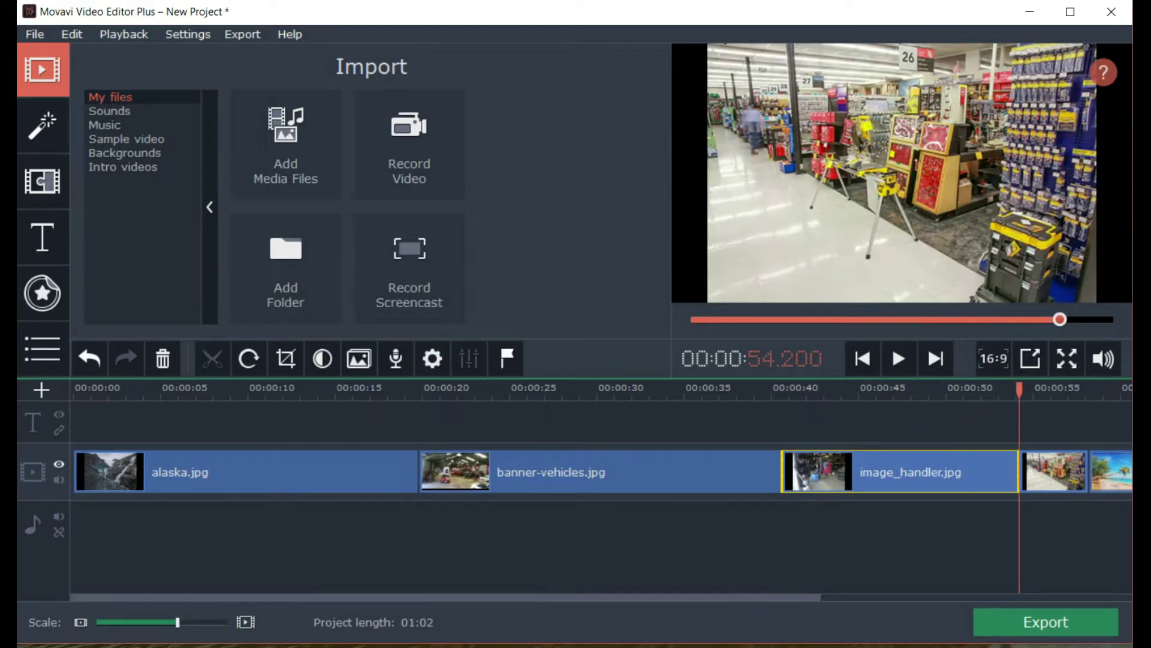
scroll(600, 480, right, 3)
drag(859, 472, 996, 495)
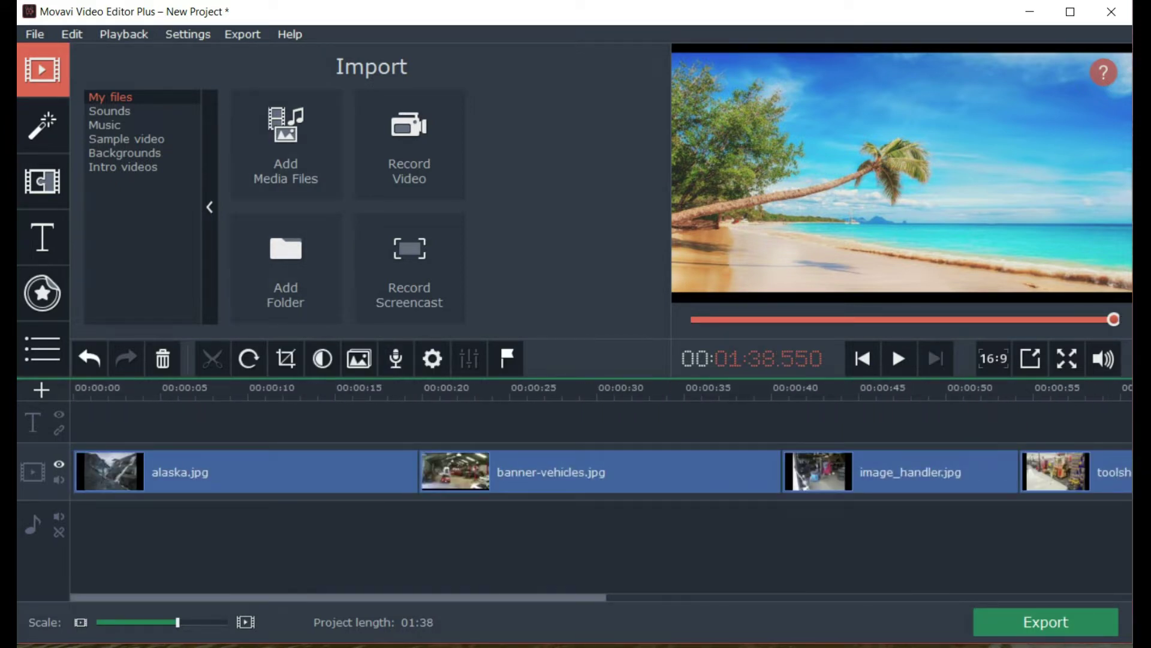
click(286, 143)
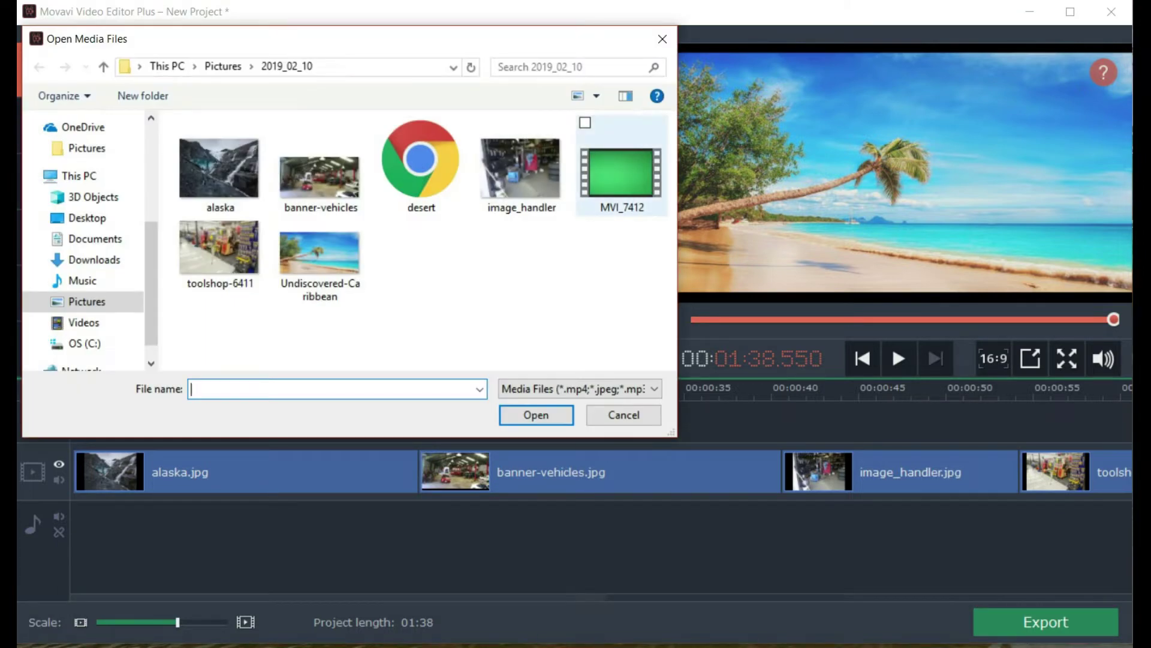
Import MVI_7412 and place it on the overlay track at 00:00:00
double_click(622, 173)
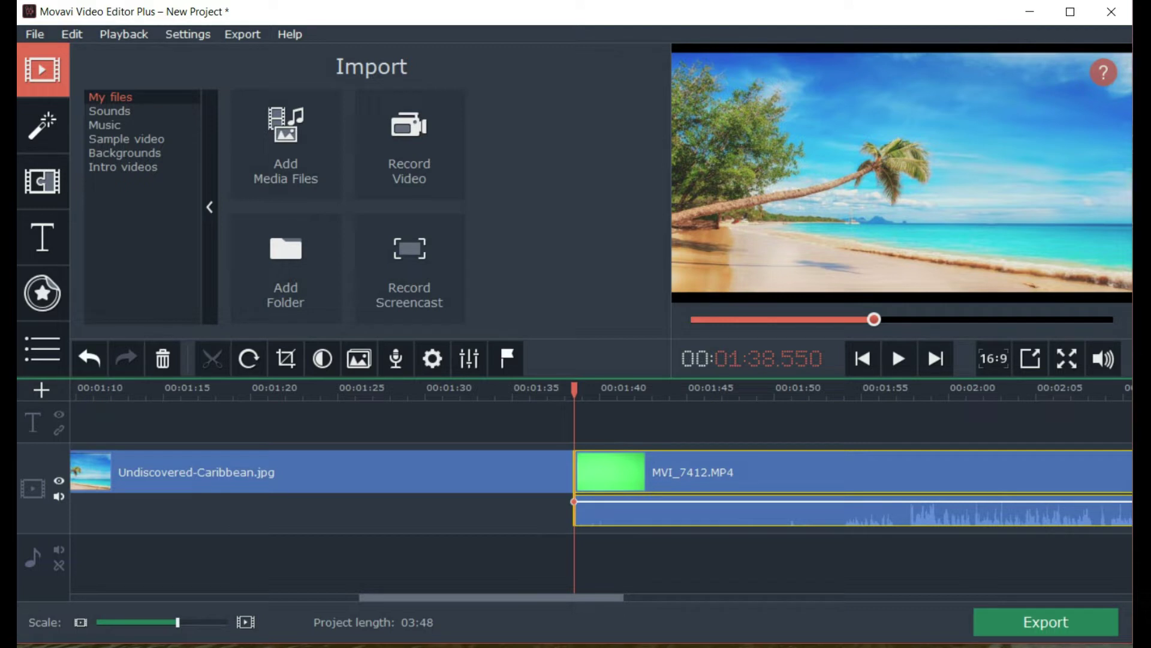
drag(689, 471, 691, 432)
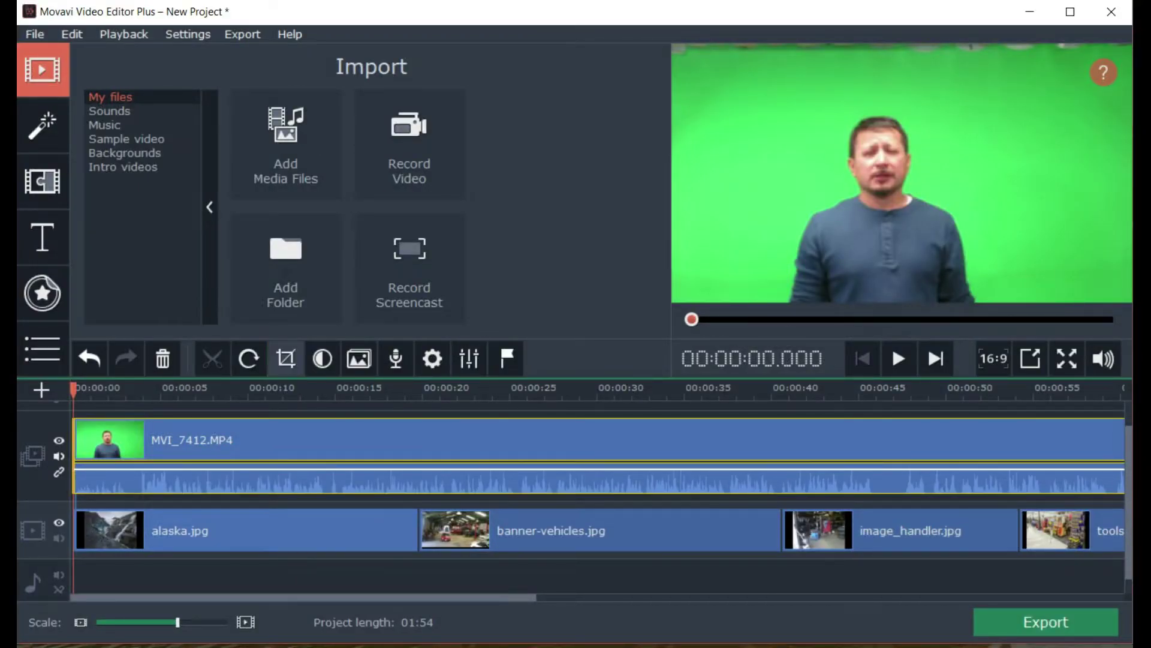
Crop a thin strip off the top of the MVI_7412 presenter clip
click(286, 358)
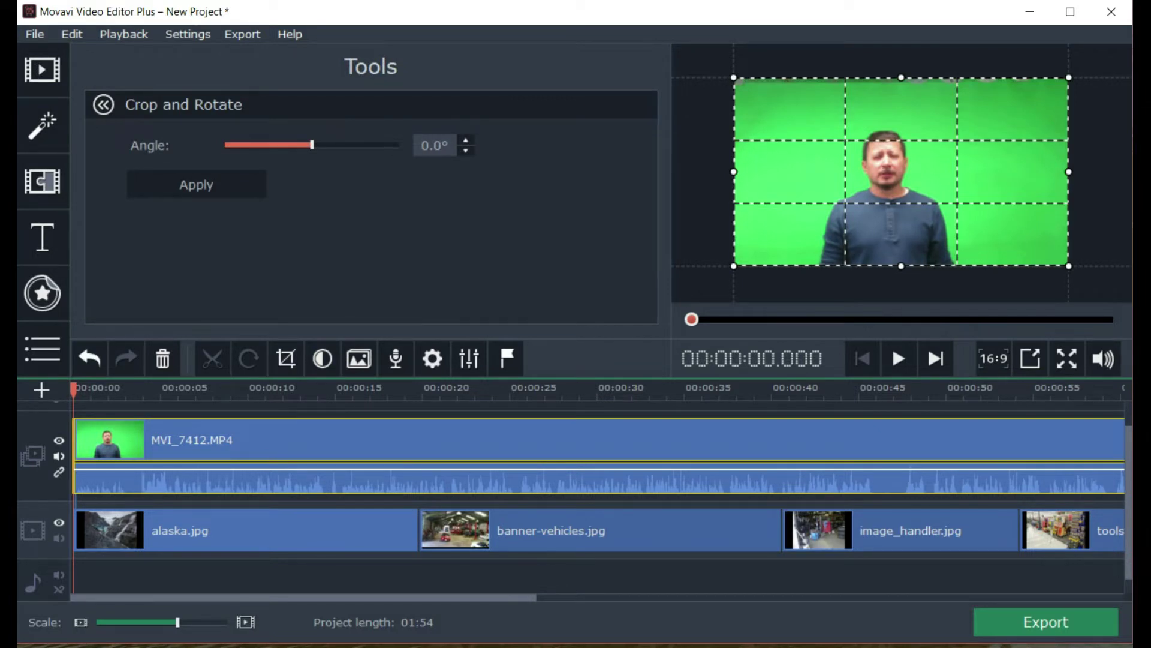
drag(902, 78, 901, 82)
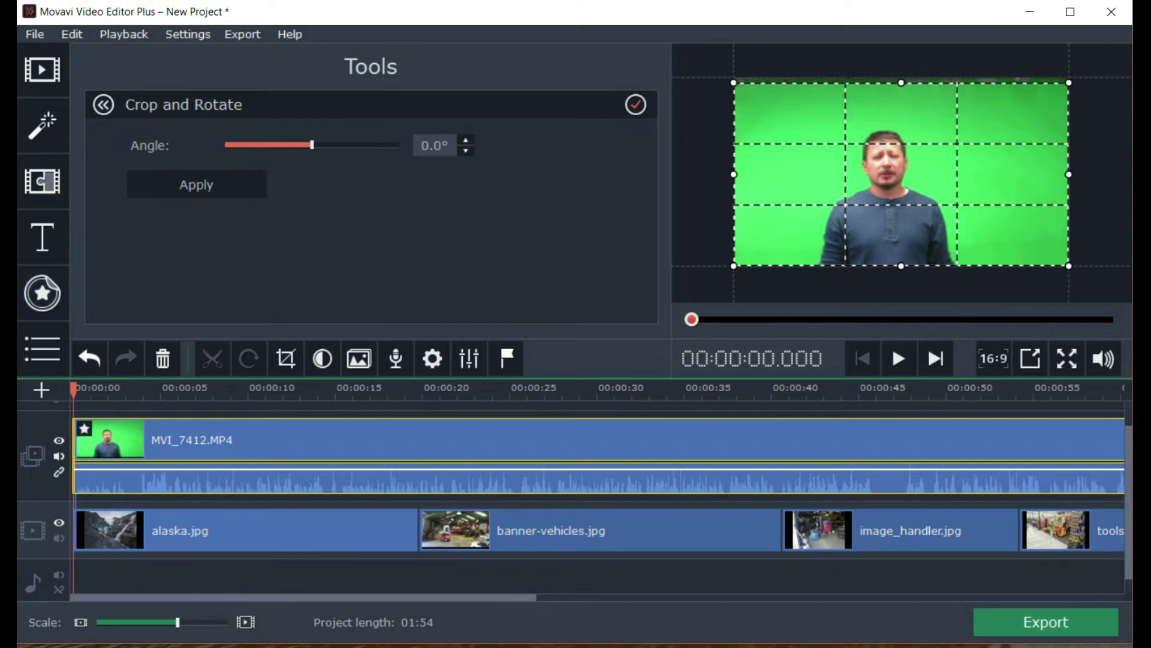
click(196, 184)
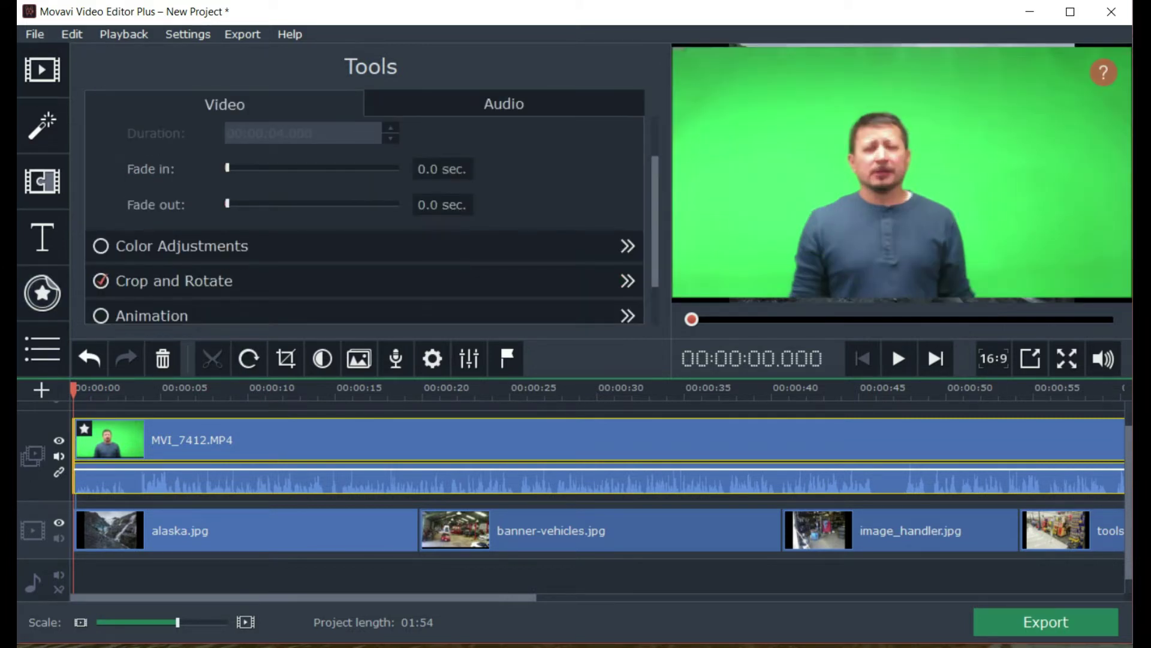
Apply Chroma Key to the presenter at Tolerance 90, Edges 1, Opacity 82, then start playback
scroll(655, 240, down, 3)
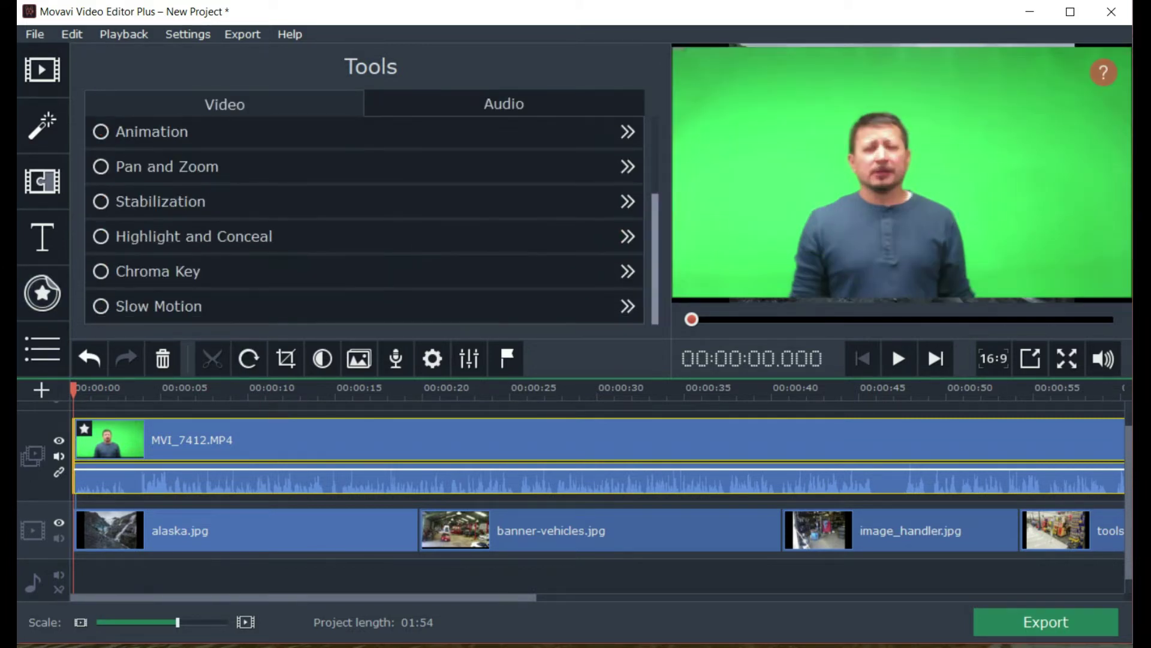
click(627, 271)
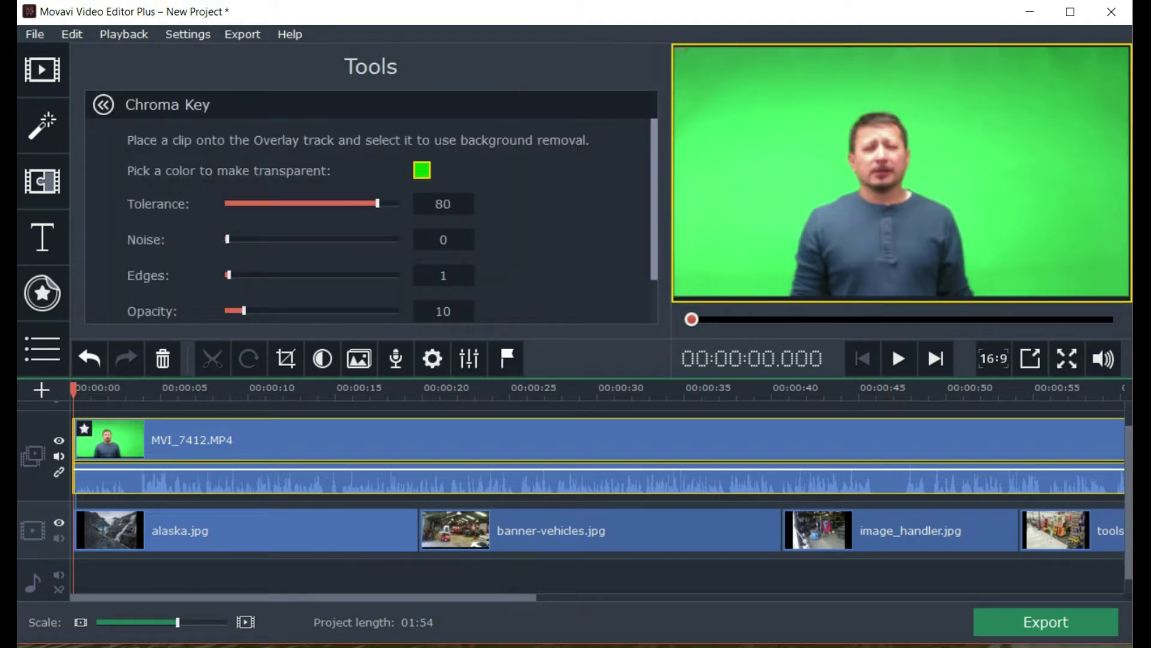
scroll(372, 228, down, 1)
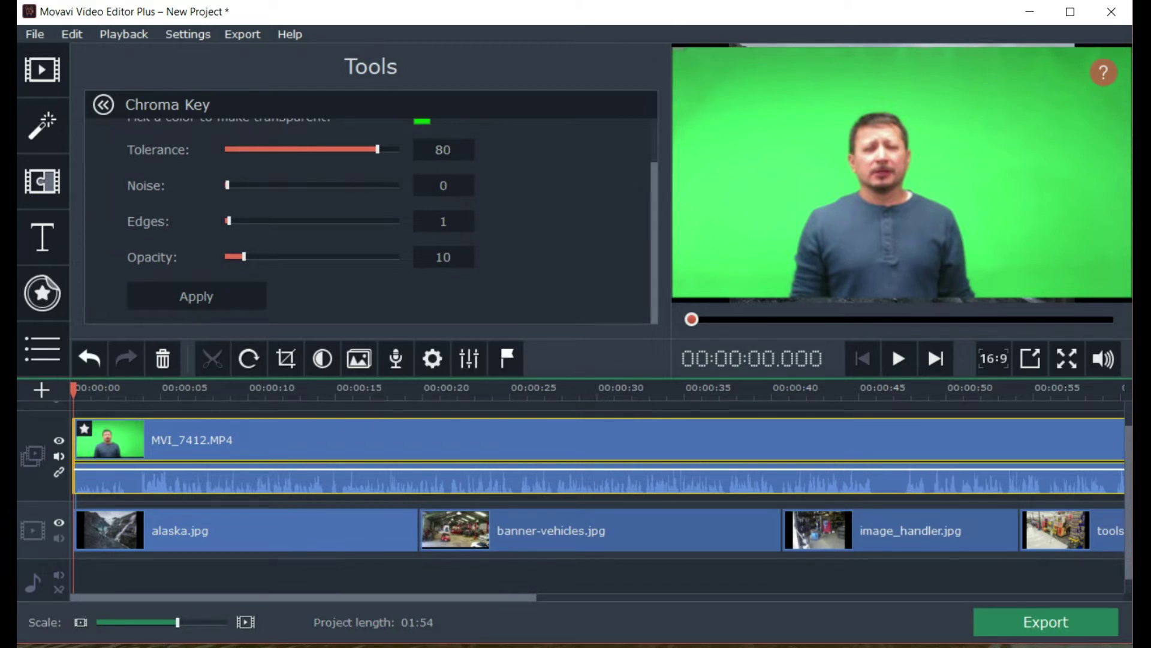
drag(246, 257, 370, 257)
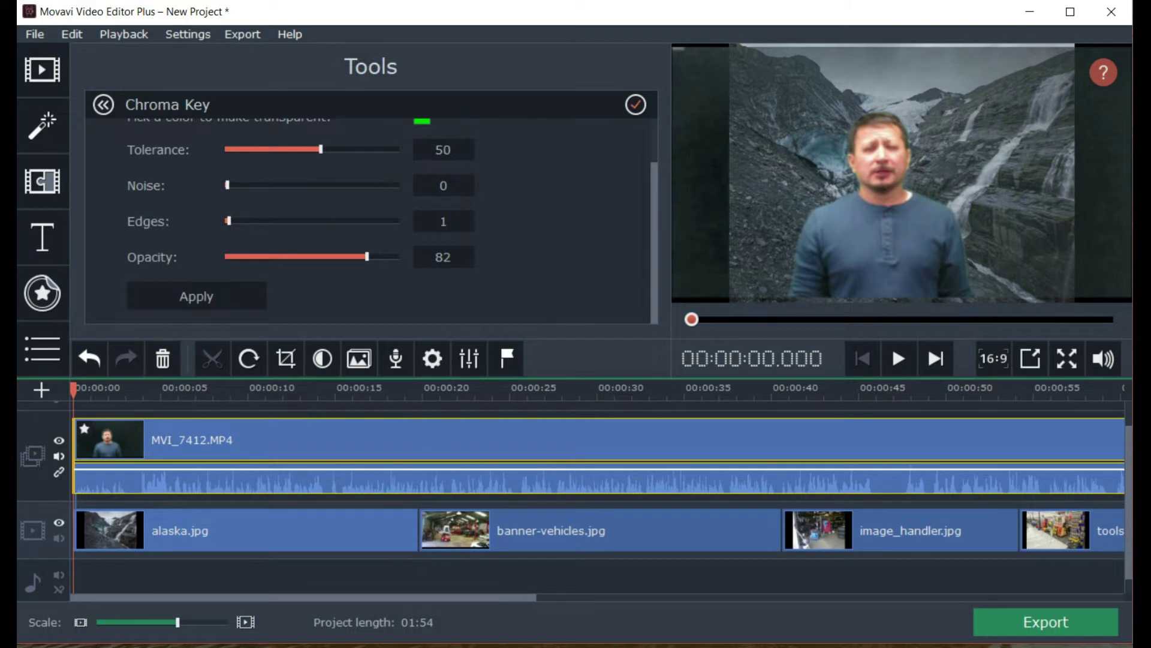
key(Left)
key(Left)
key(Left)
key(Right)
key(Right)
key(Right)
key(Right)
key(Right)
key(Right)
key(Right)
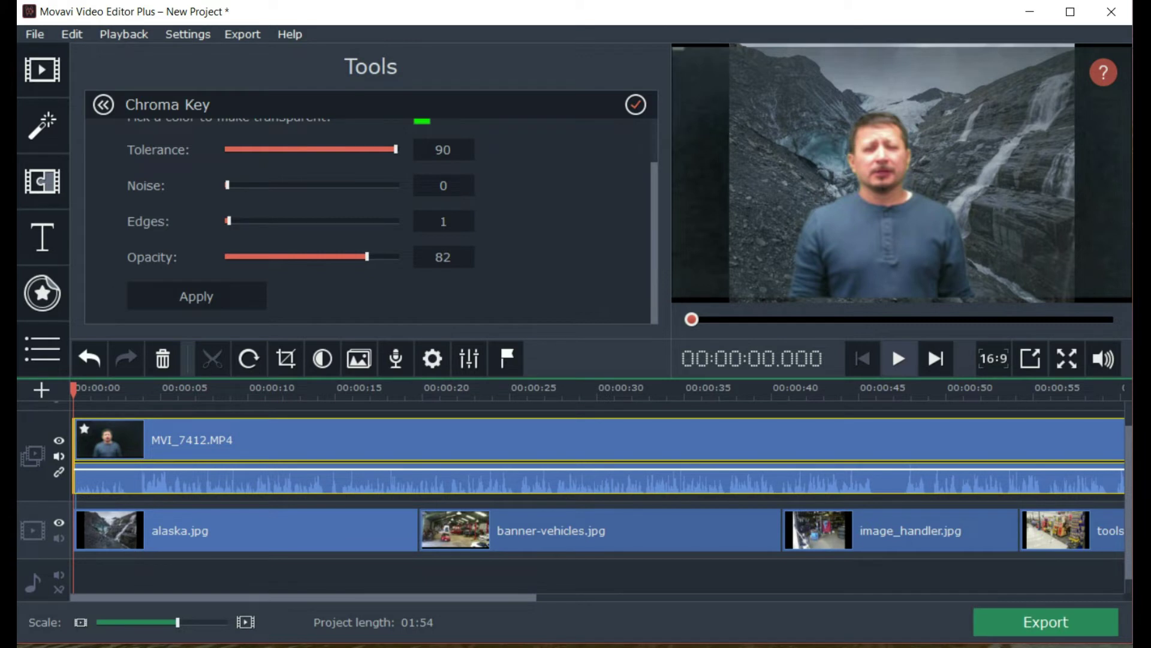
click(898, 358)
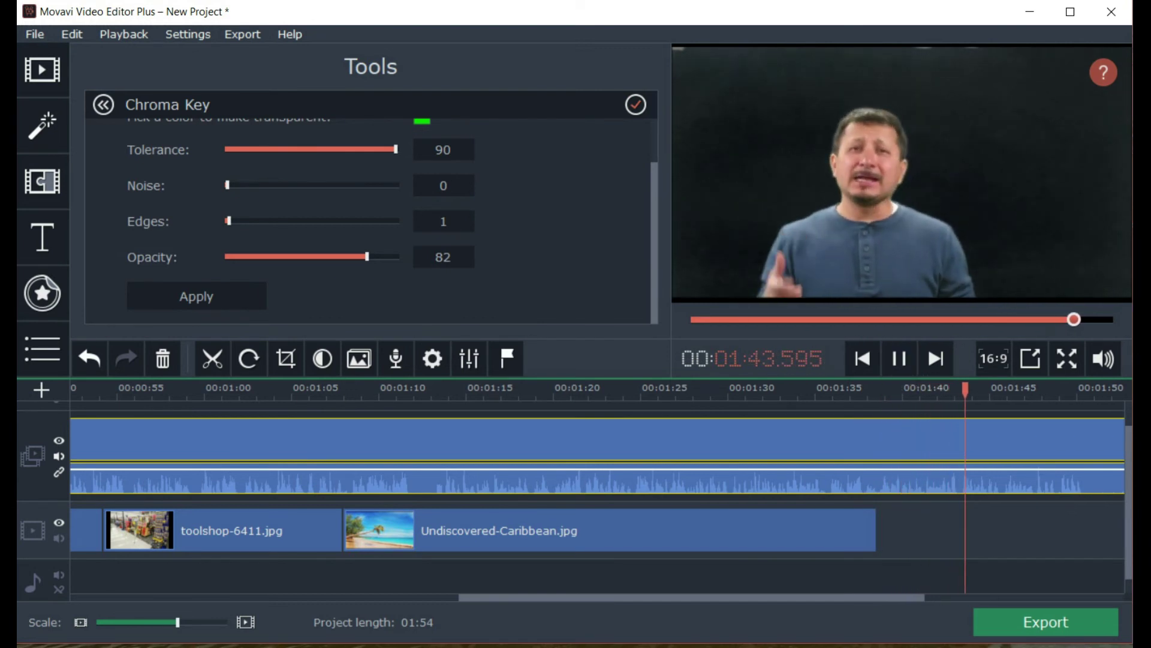
Watch the 01:54 project to the end, scrolling the timeline right
scroll(600, 492, right, 3)
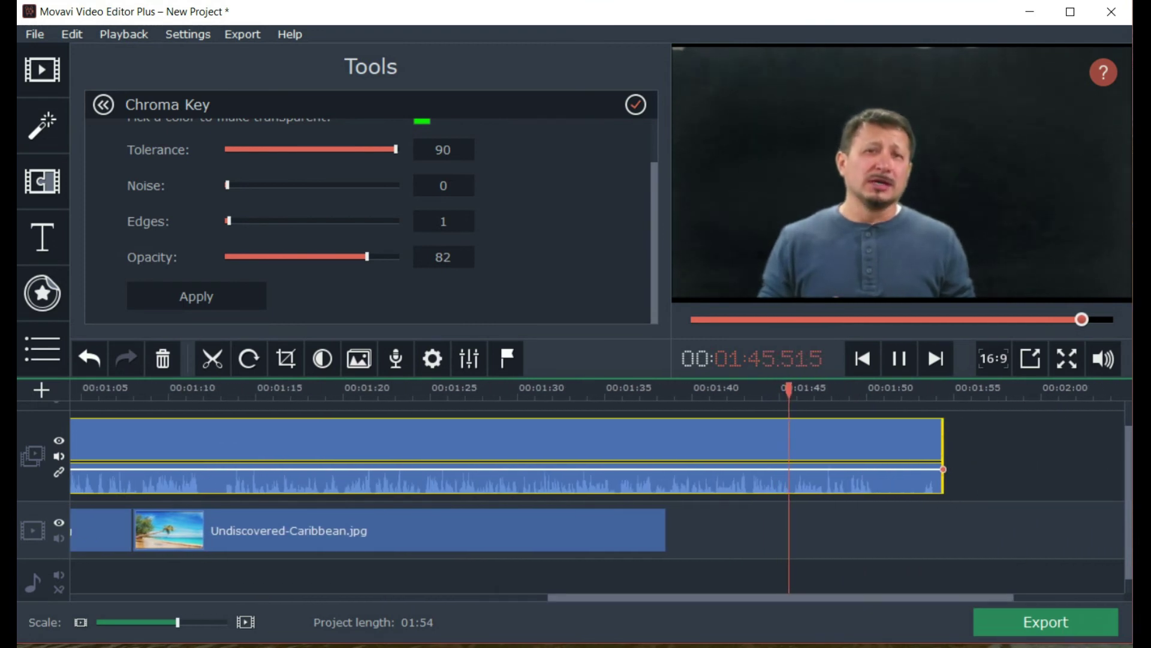